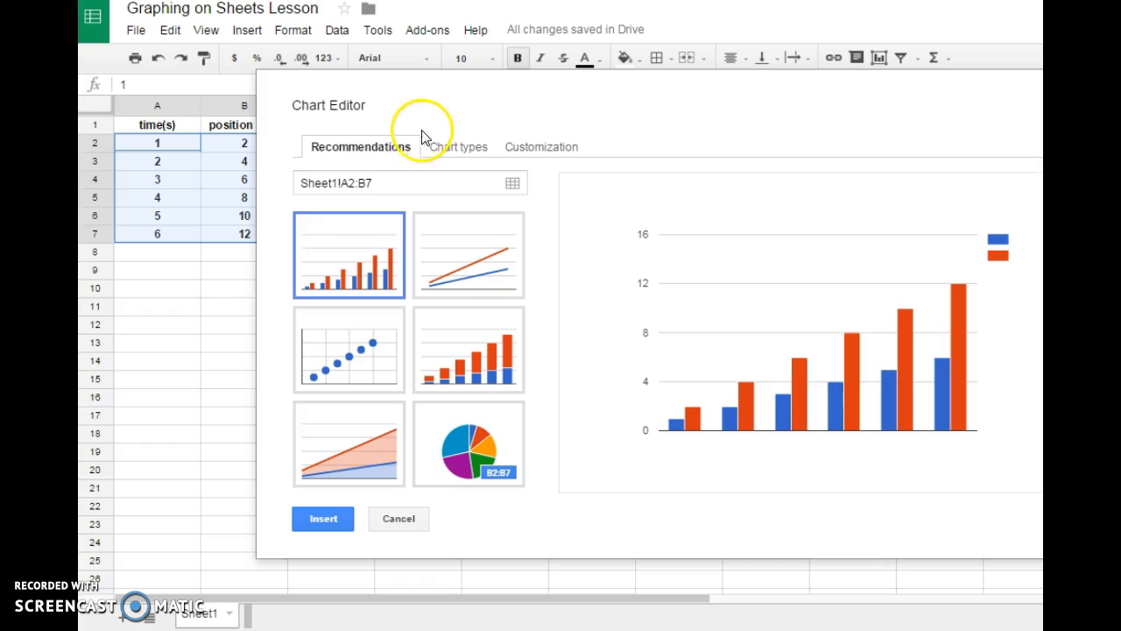
Step: Insert a scatter chart of the range A2:B7 and move it beside the data, starting in column C
click(469, 149)
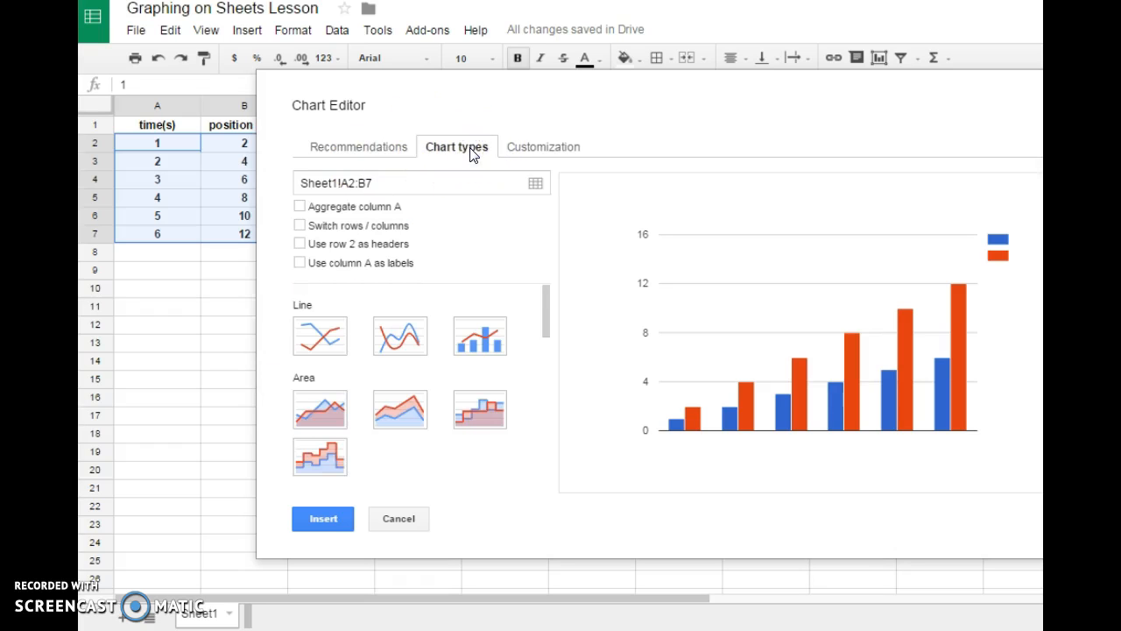
drag(550, 311, 548, 400)
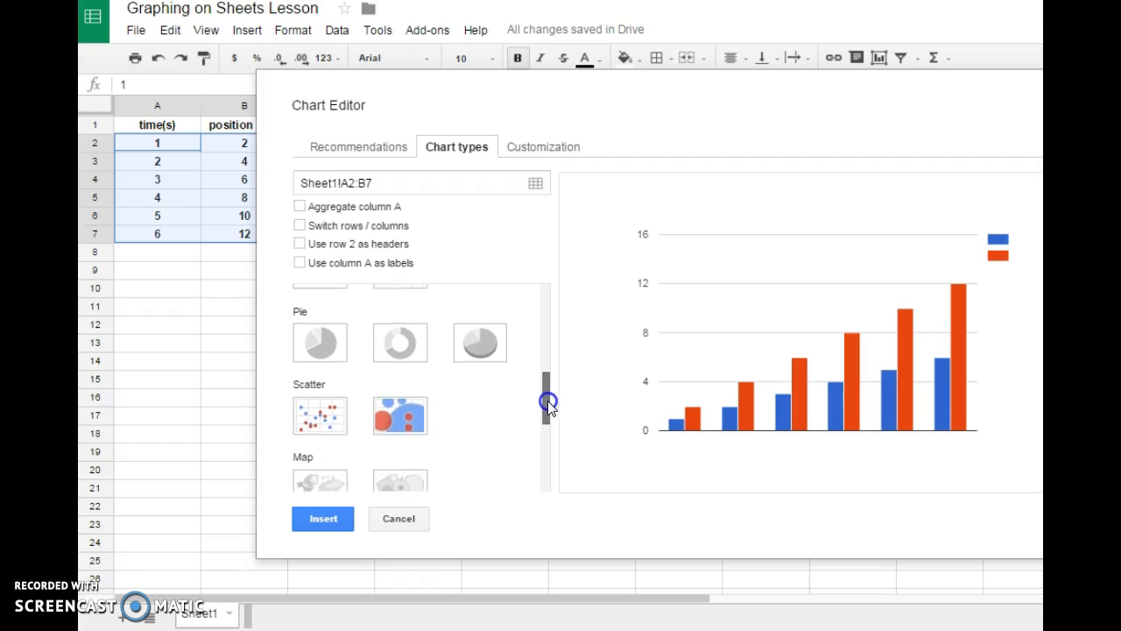
click(324, 408)
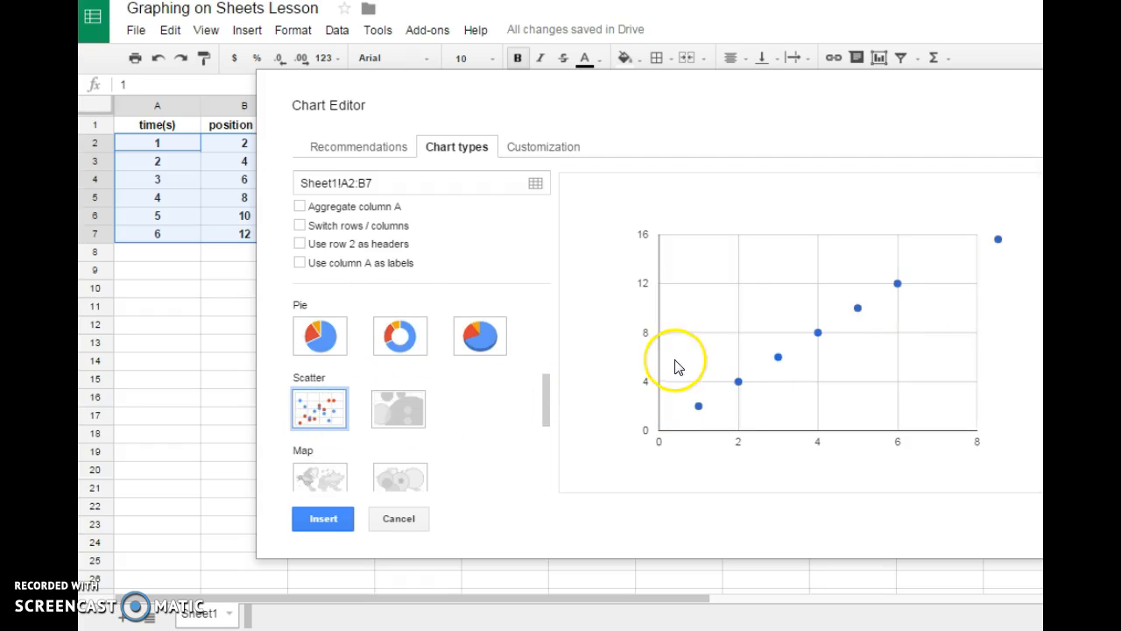
click(323, 519)
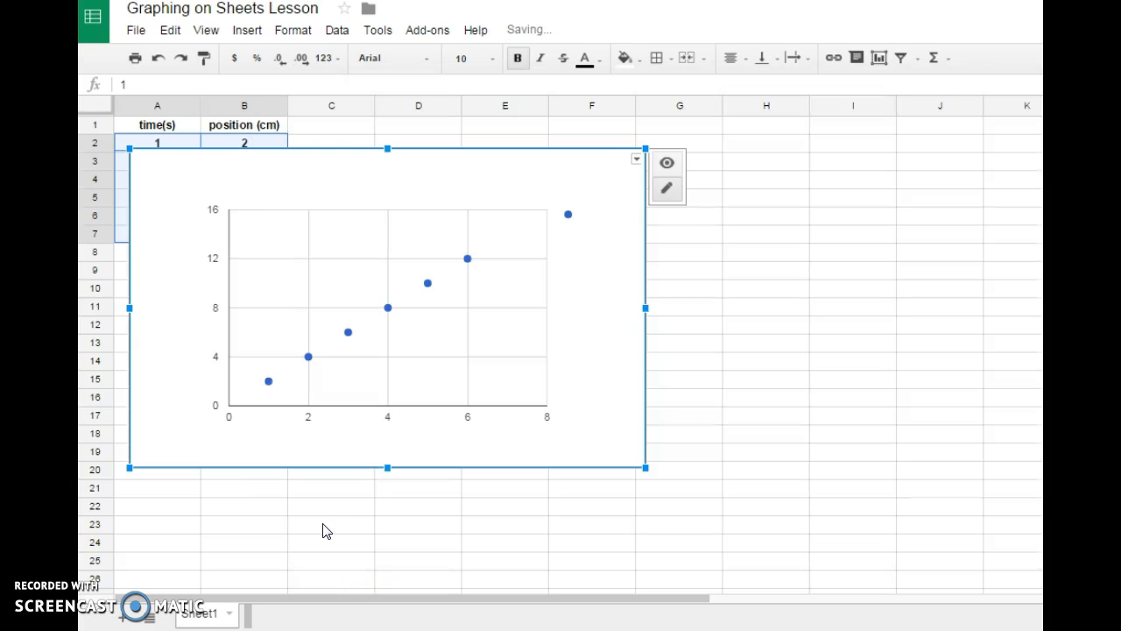
drag(328, 186, 519, 177)
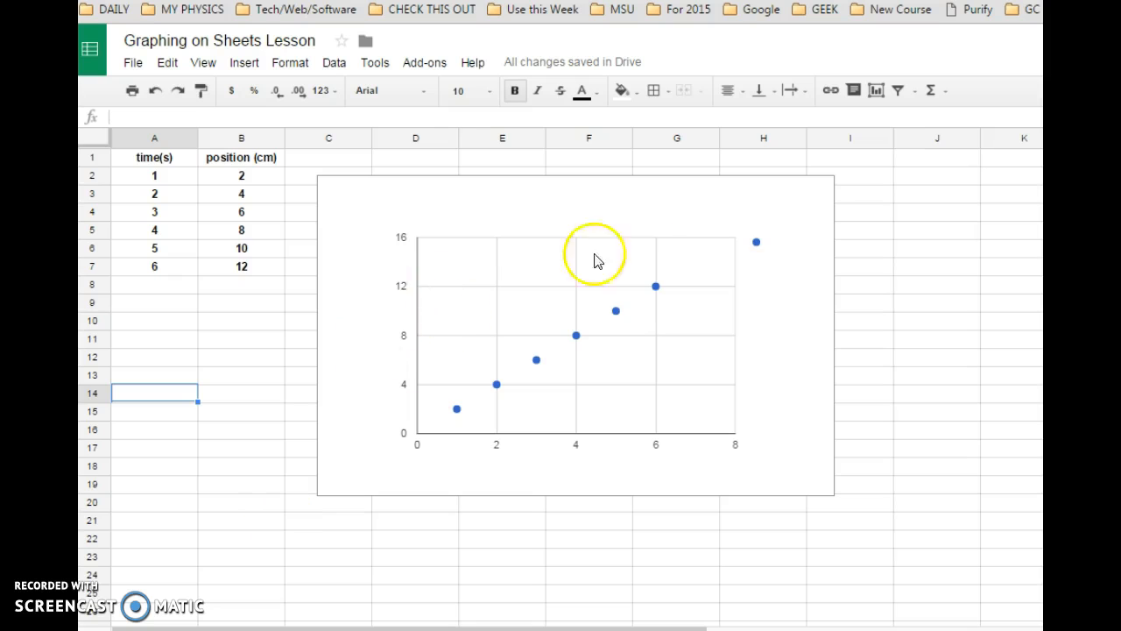
Step: Open the scatter chart for advanced editing and set the chart title to "Position vs. Time"
click(817, 199)
click(826, 185)
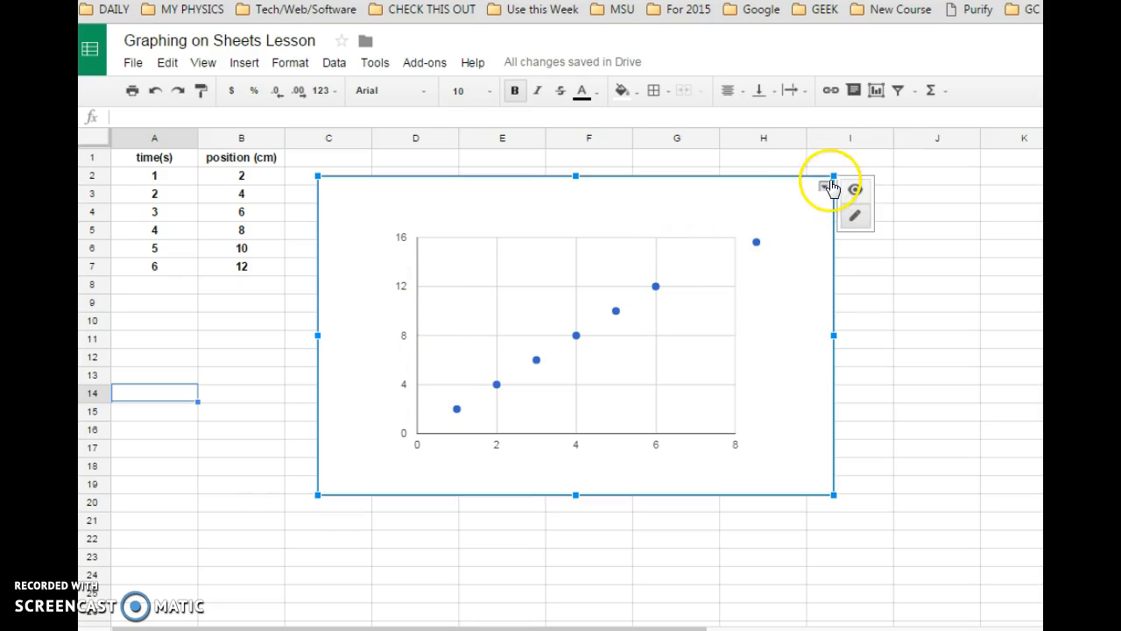
click(824, 188)
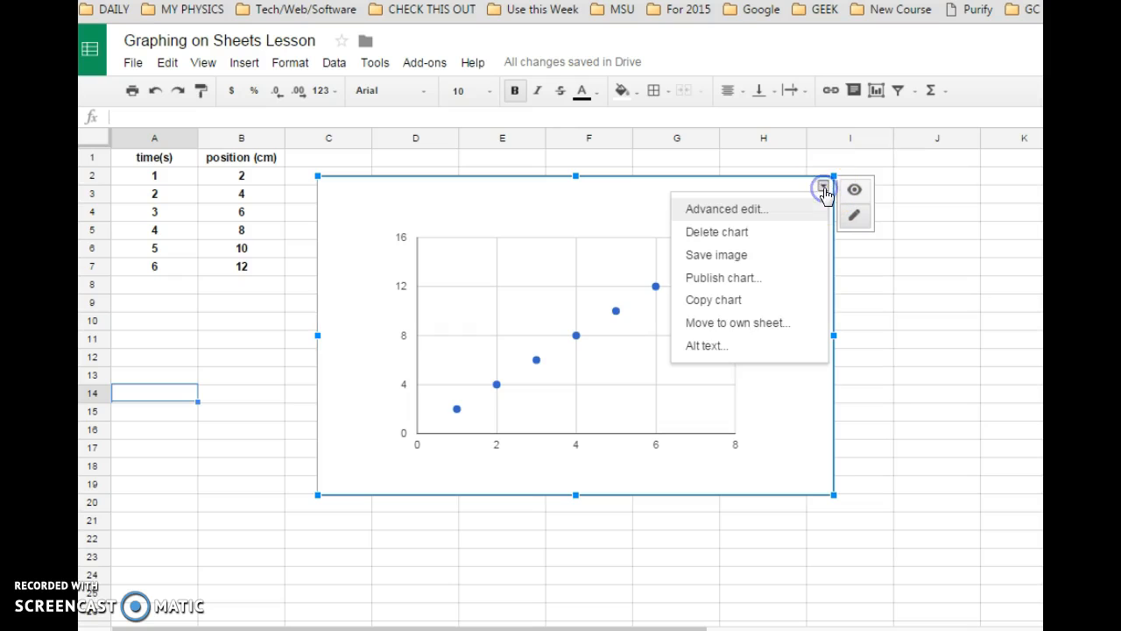
click(745, 210)
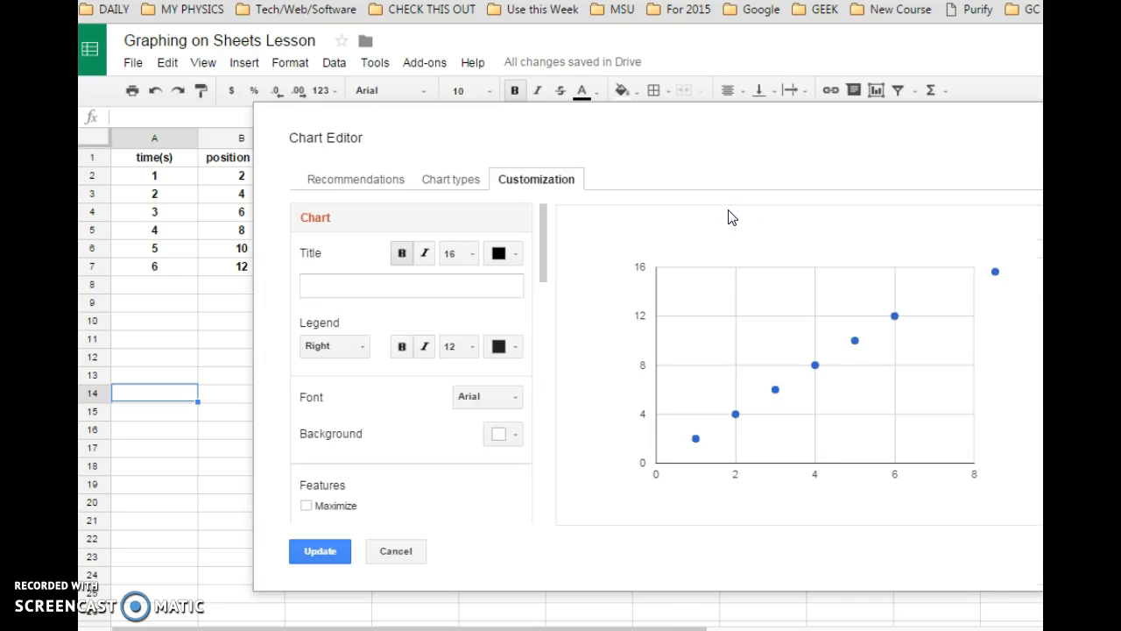
mouse_move(545, 242)
mouse_down()
mouse_move(546, 313)
mouse_move(539, 240)
mouse_up()
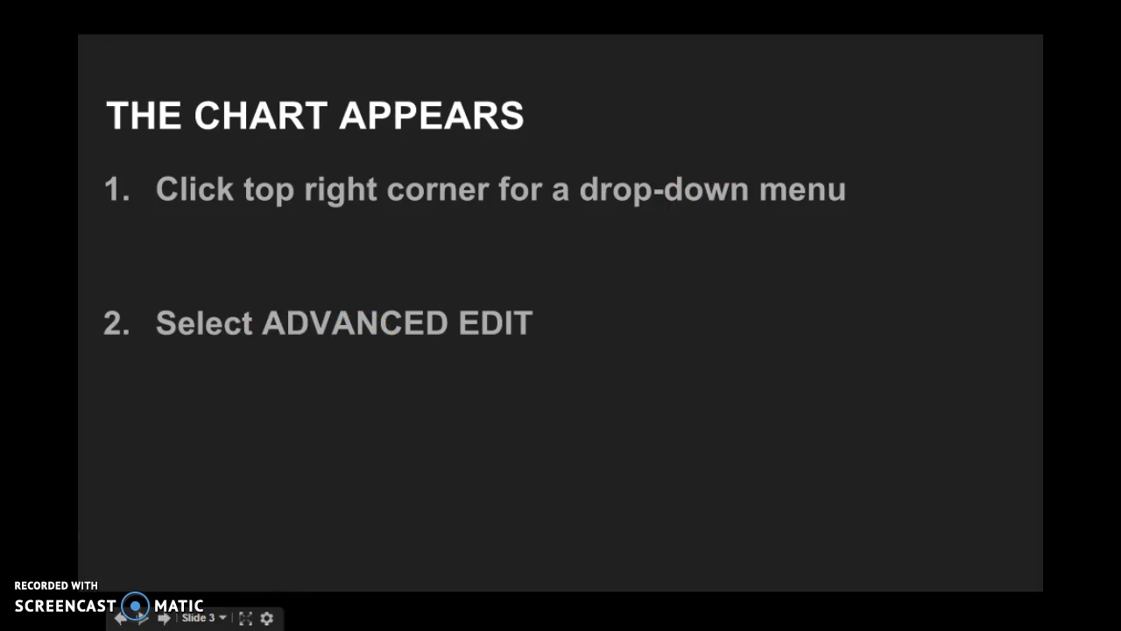
key(Right)
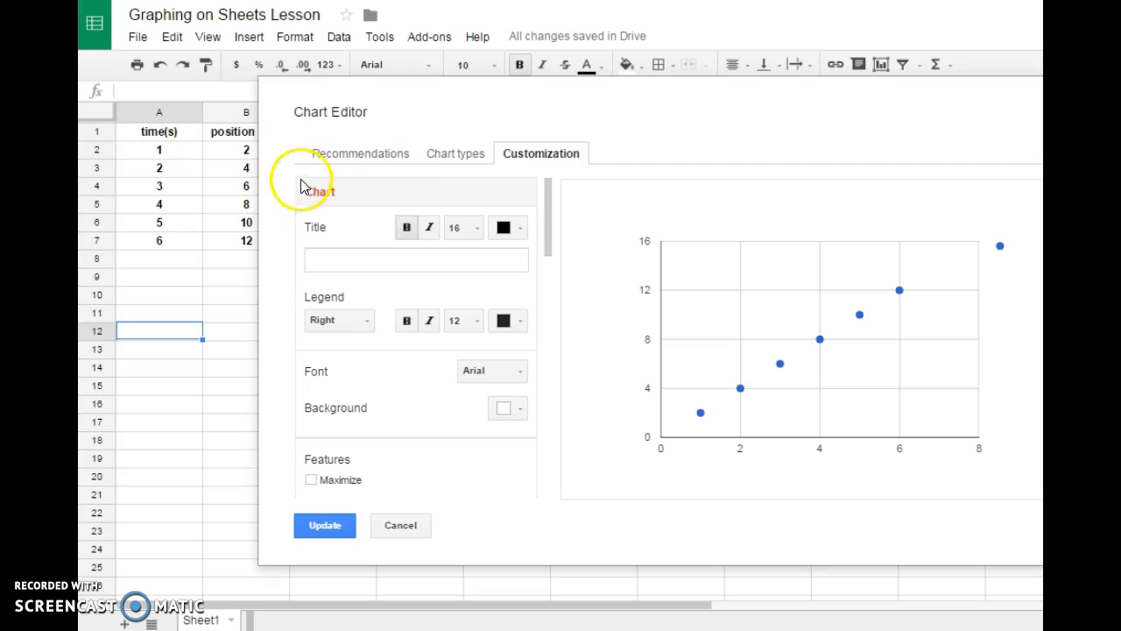
click(319, 260)
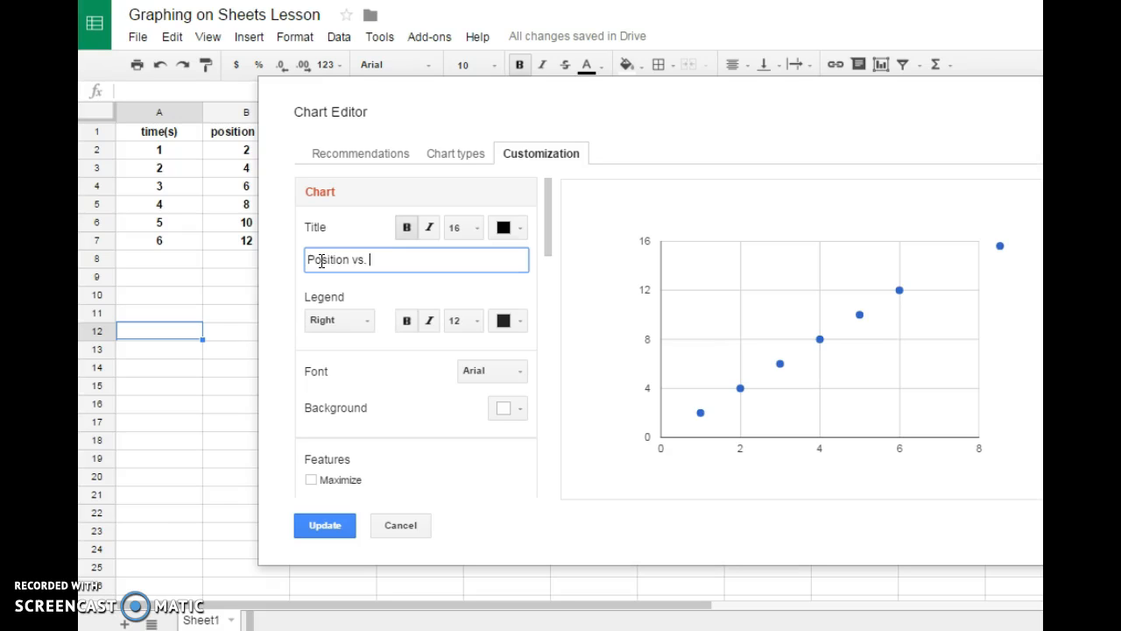
click(348, 282)
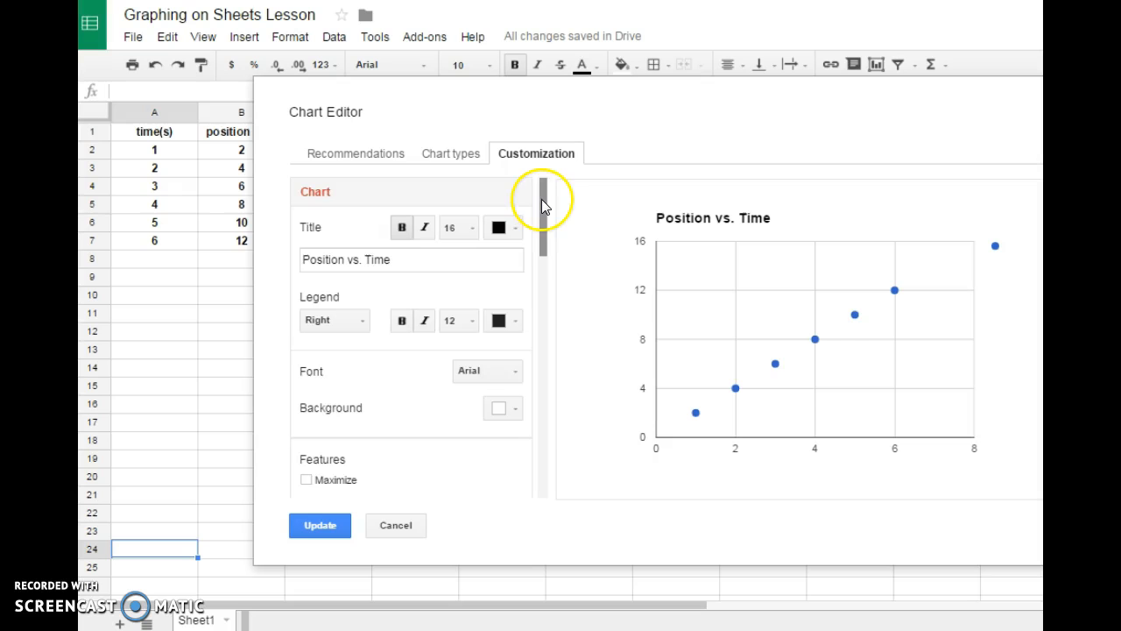
Step: Title the horizontal axis "Time (s)" and the left vertical axis "Position (cm)"
drag(542, 200, 541, 289)
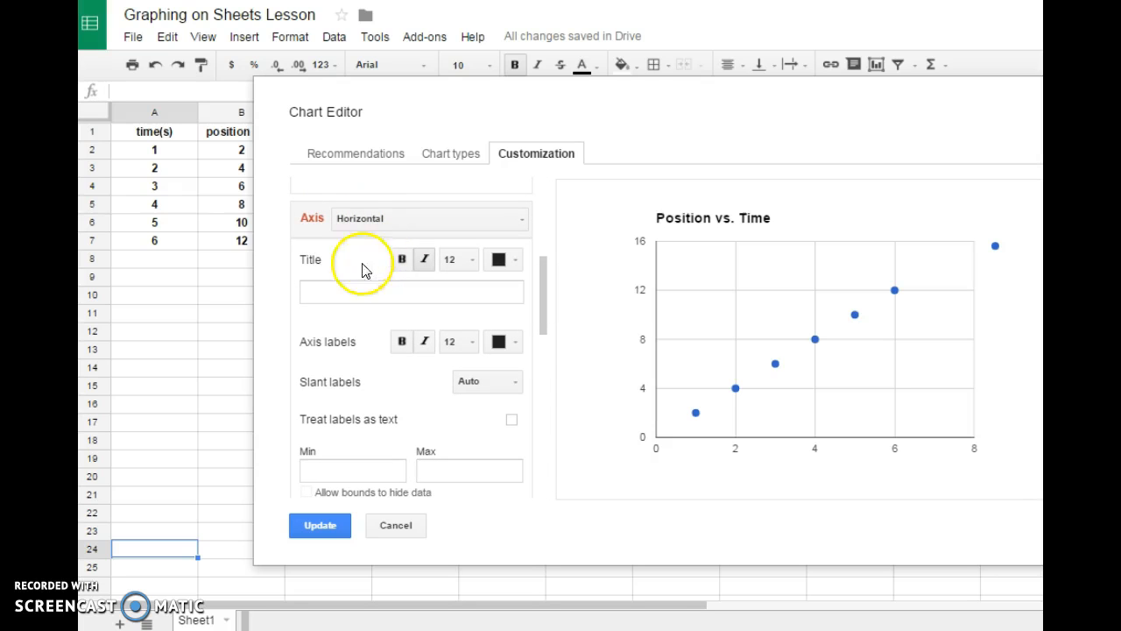
click(343, 294)
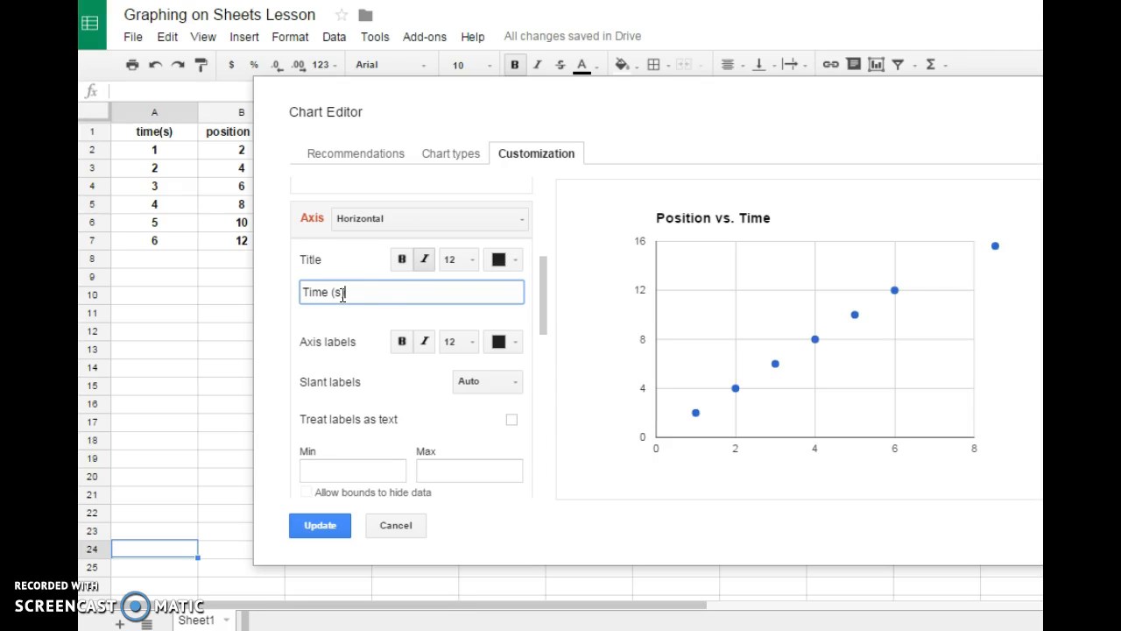
click(490, 226)
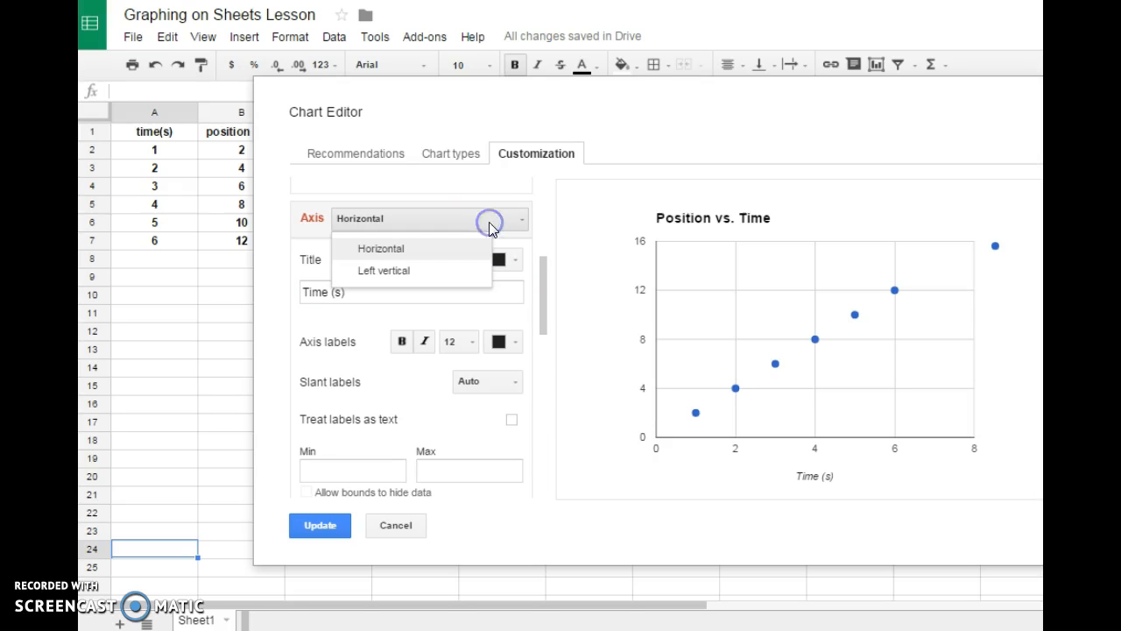
click(435, 272)
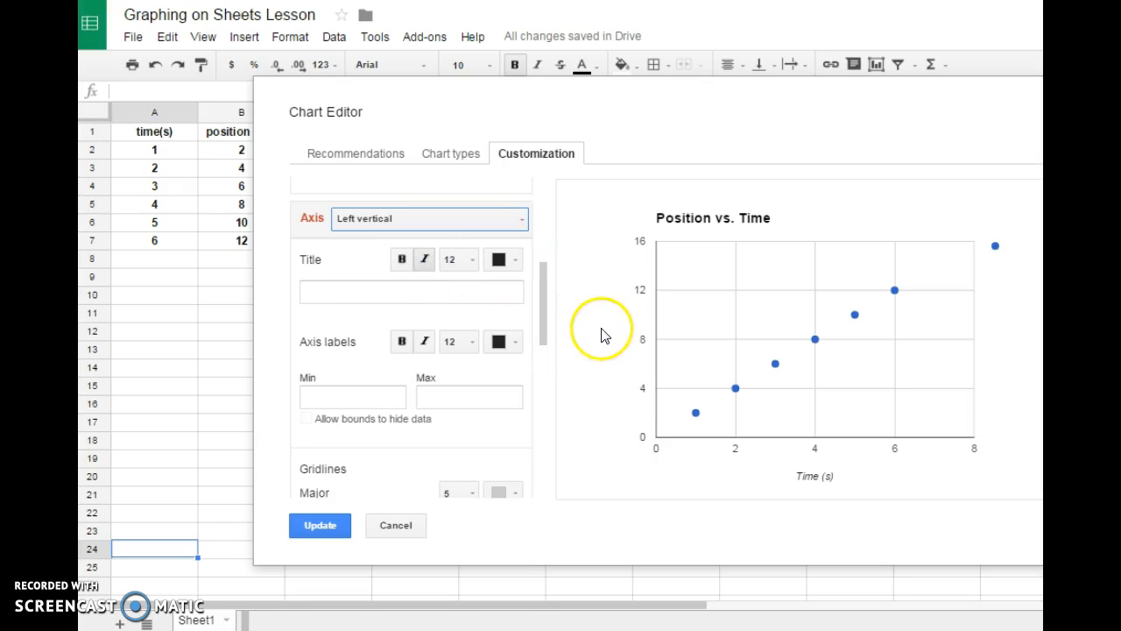
click(411, 294)
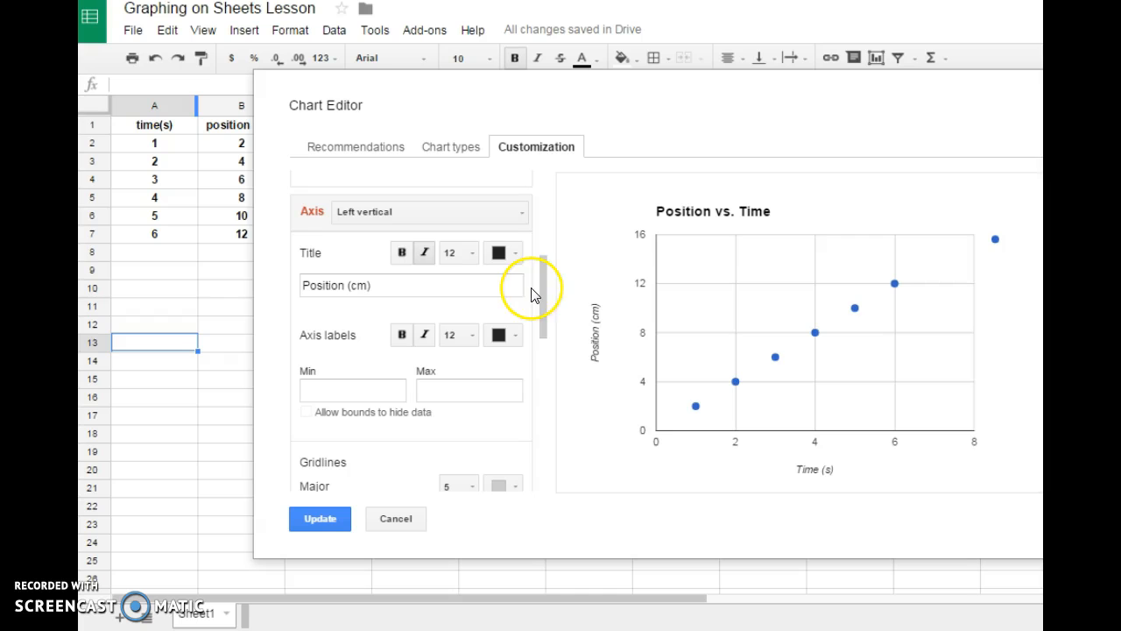
Step: Add a linear trendline to data series 1 of the chart
drag(535, 293, 531, 464)
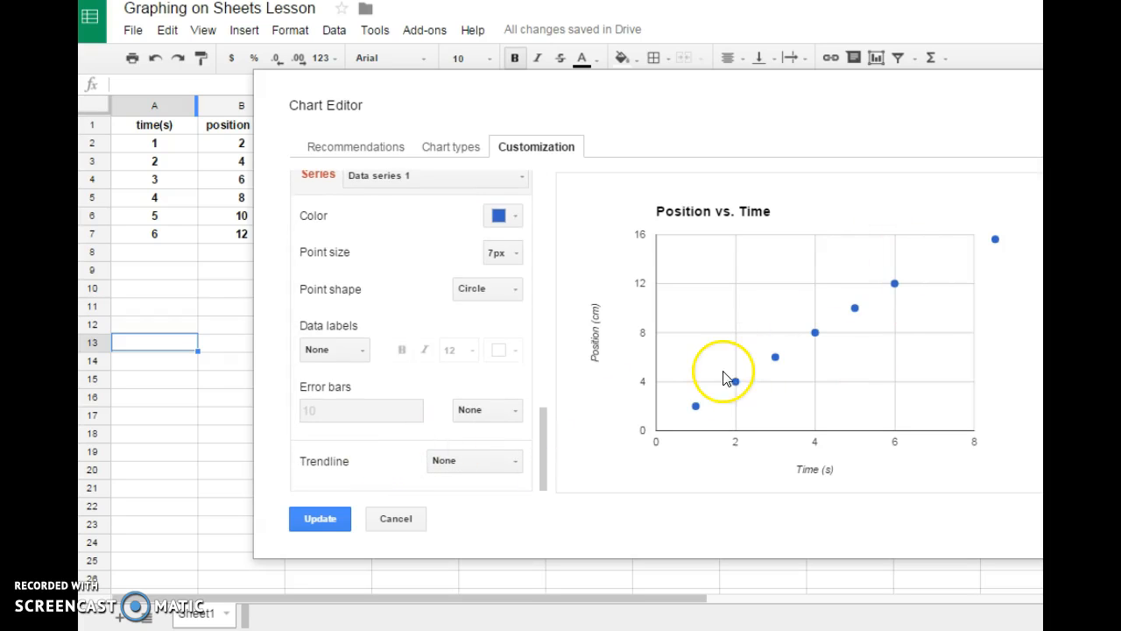
click(474, 462)
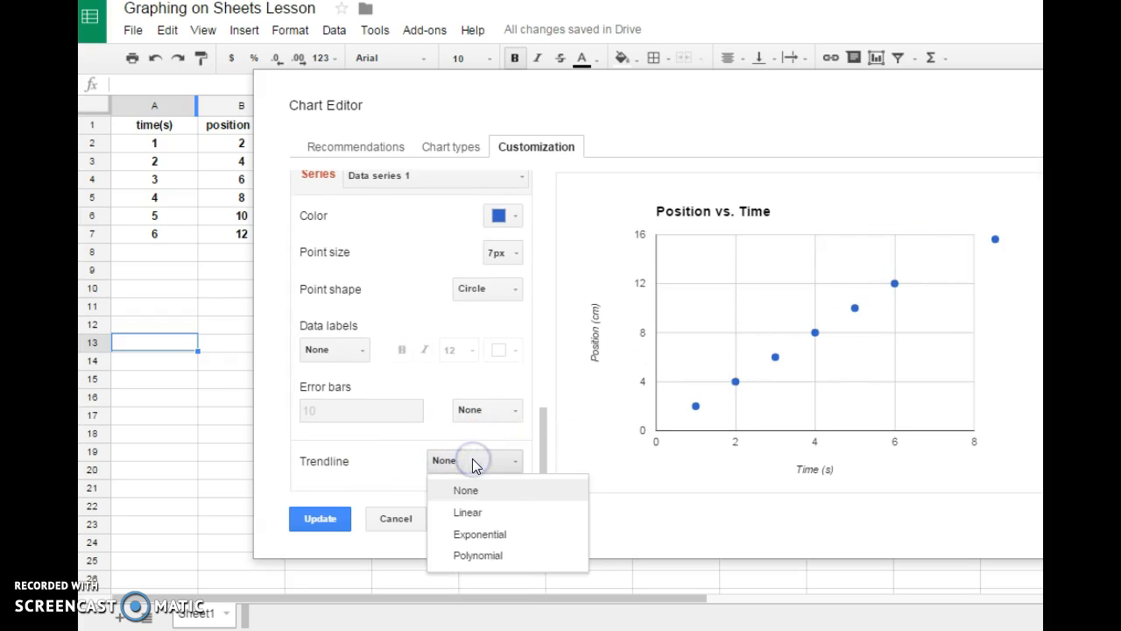
click(471, 515)
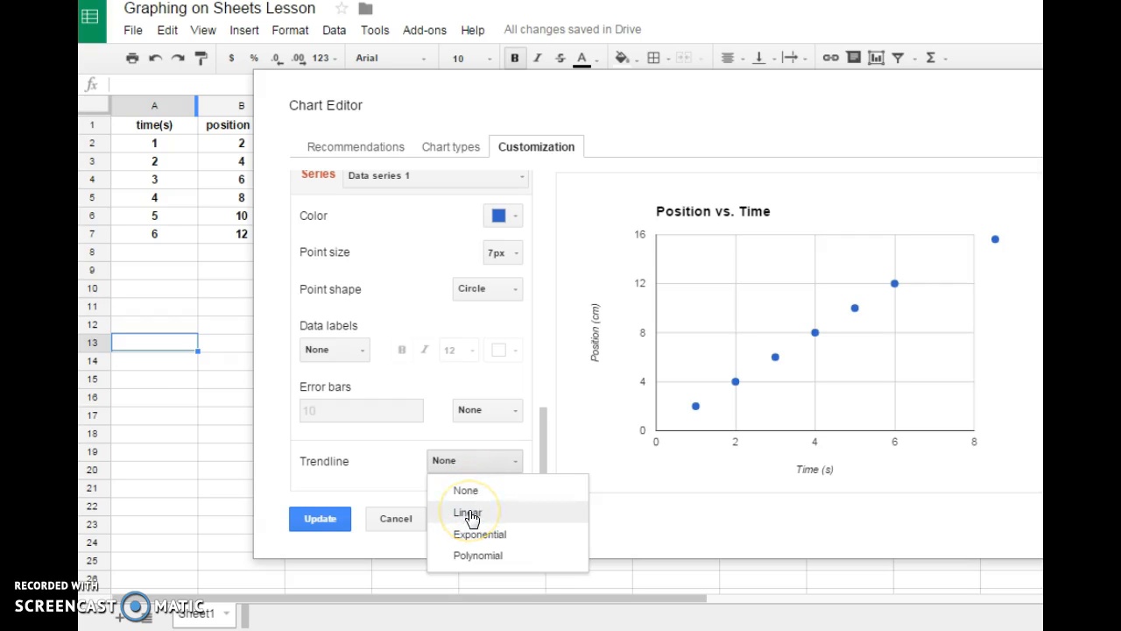
click(470, 515)
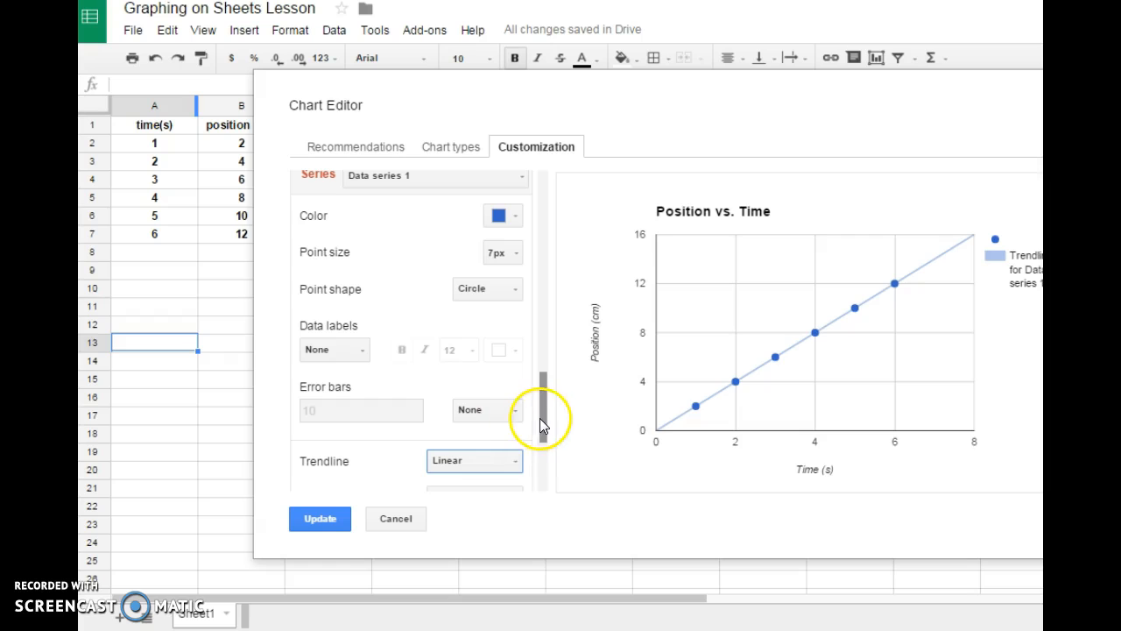
Step: Set the trendline label to use the equation and move the chart editor so the whole legend fits in view
drag(541, 419, 543, 475)
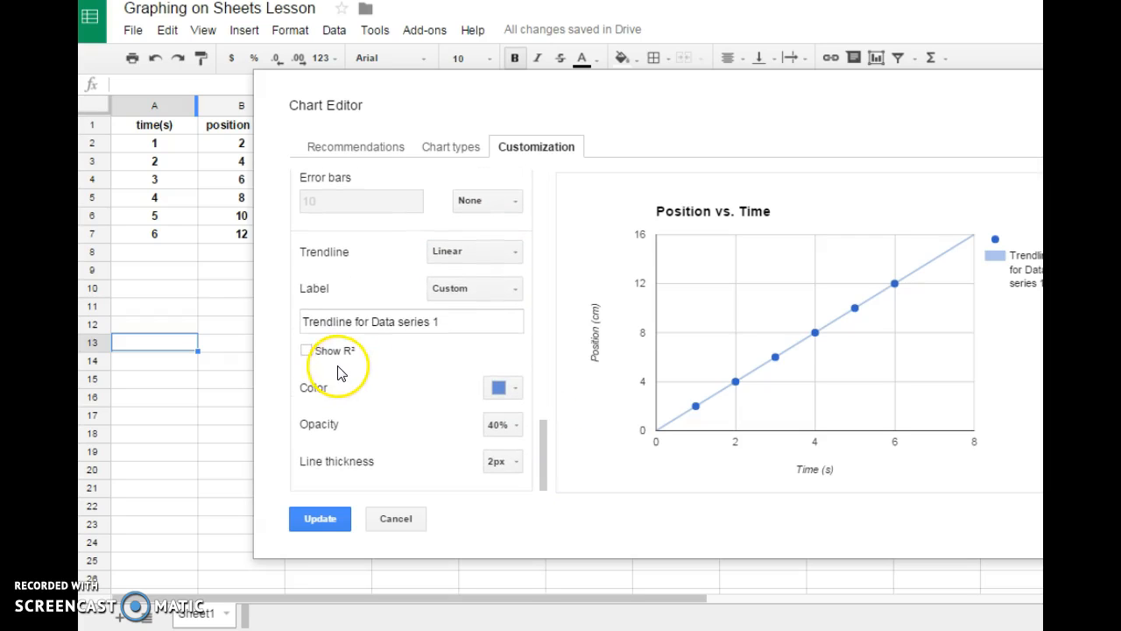
click(473, 290)
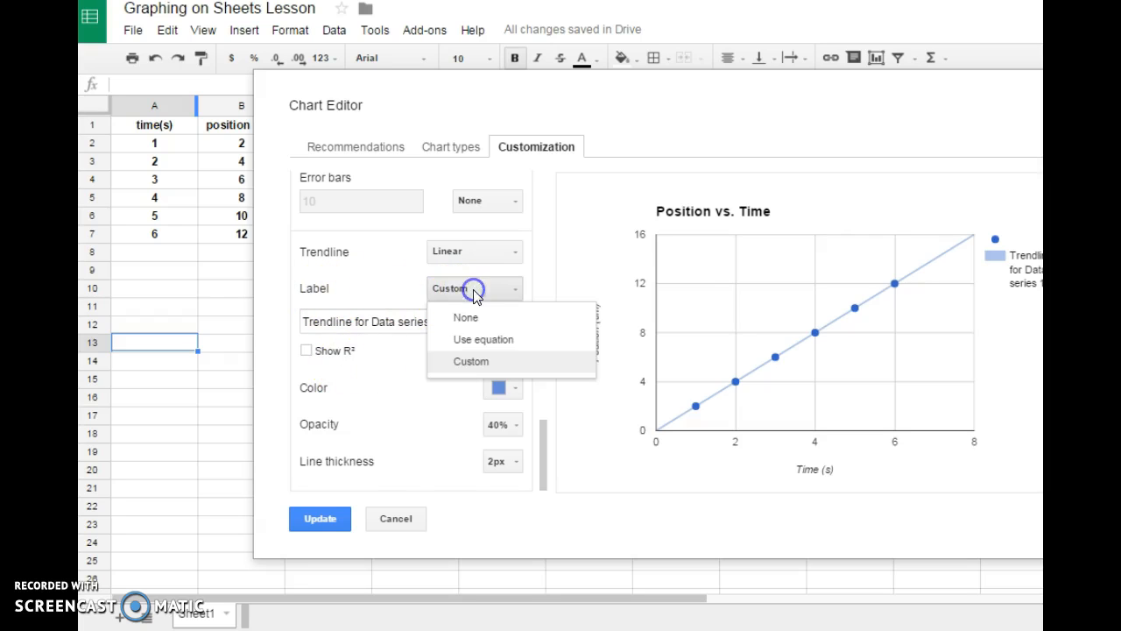
click(482, 340)
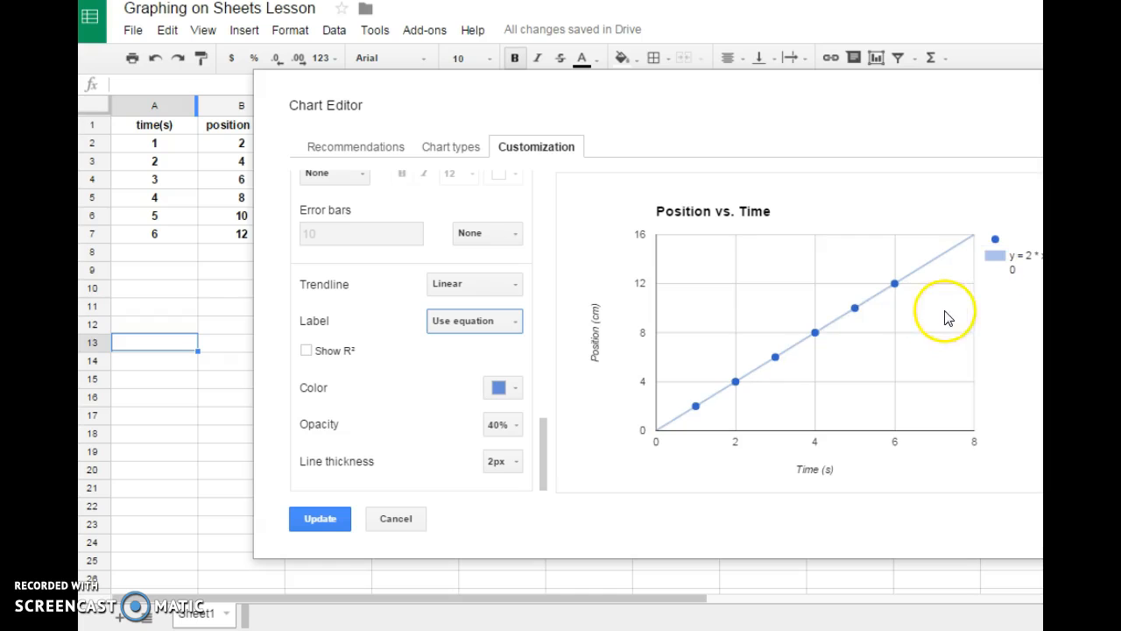
click(609, 125)
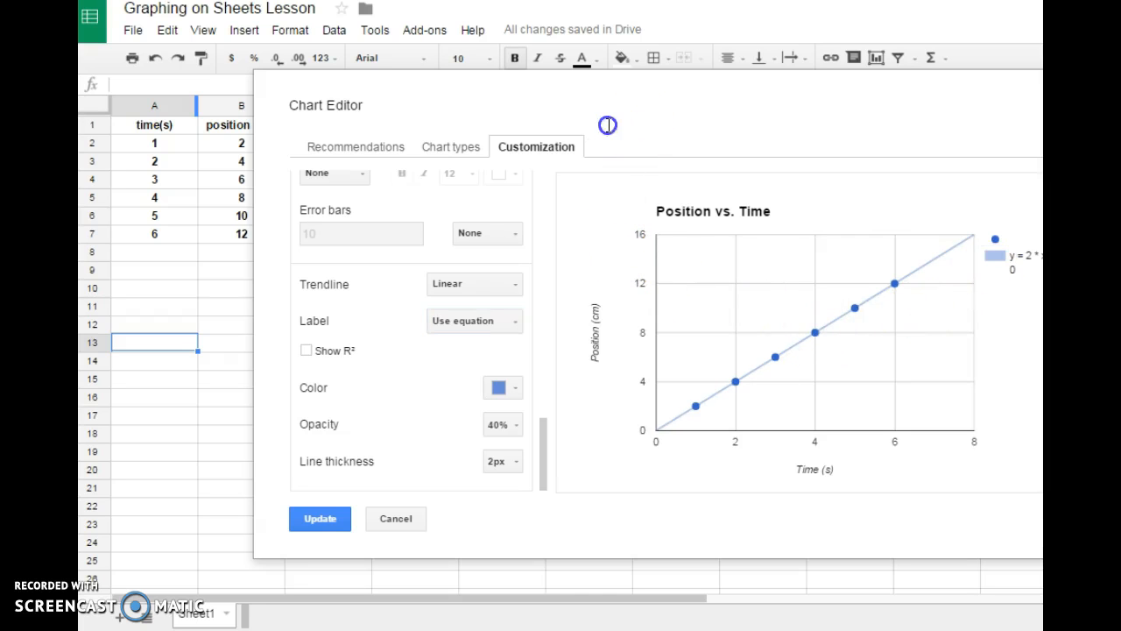
drag(589, 130, 509, 134)
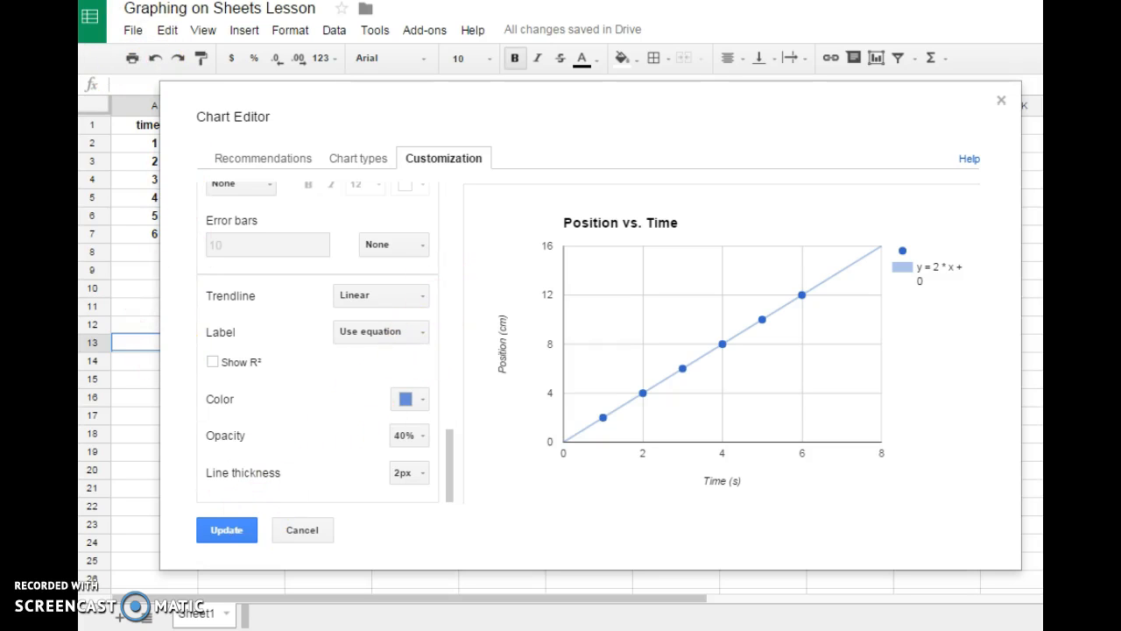
Step: Show the trendline's R² value in the legend and apply the customizations to the chart in the sheet
click(213, 363)
click(263, 2)
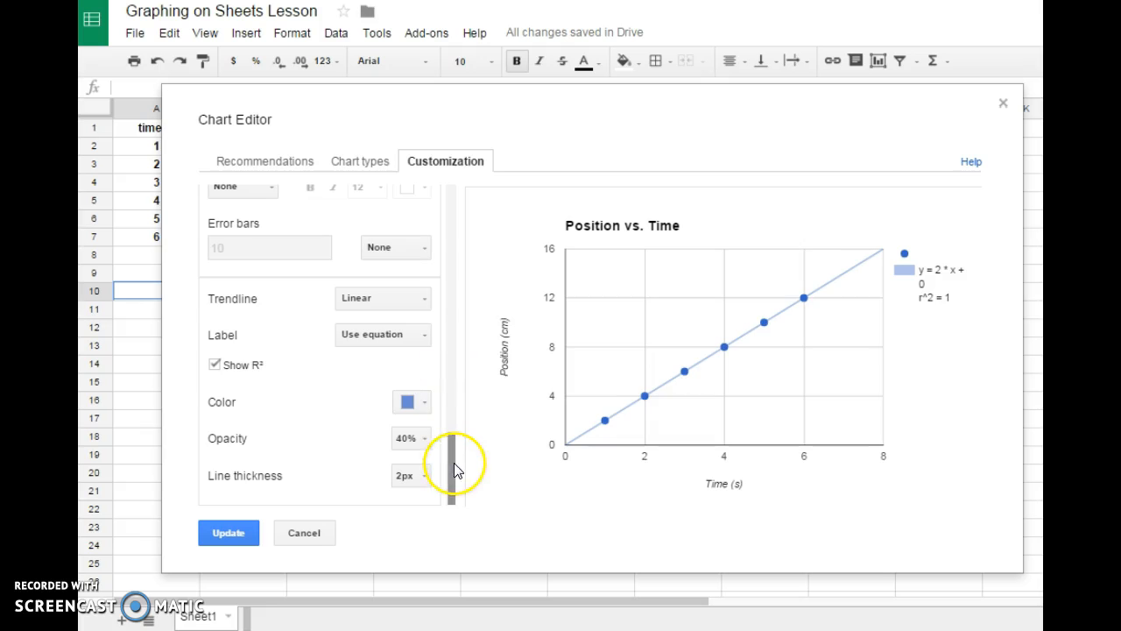
click(454, 475)
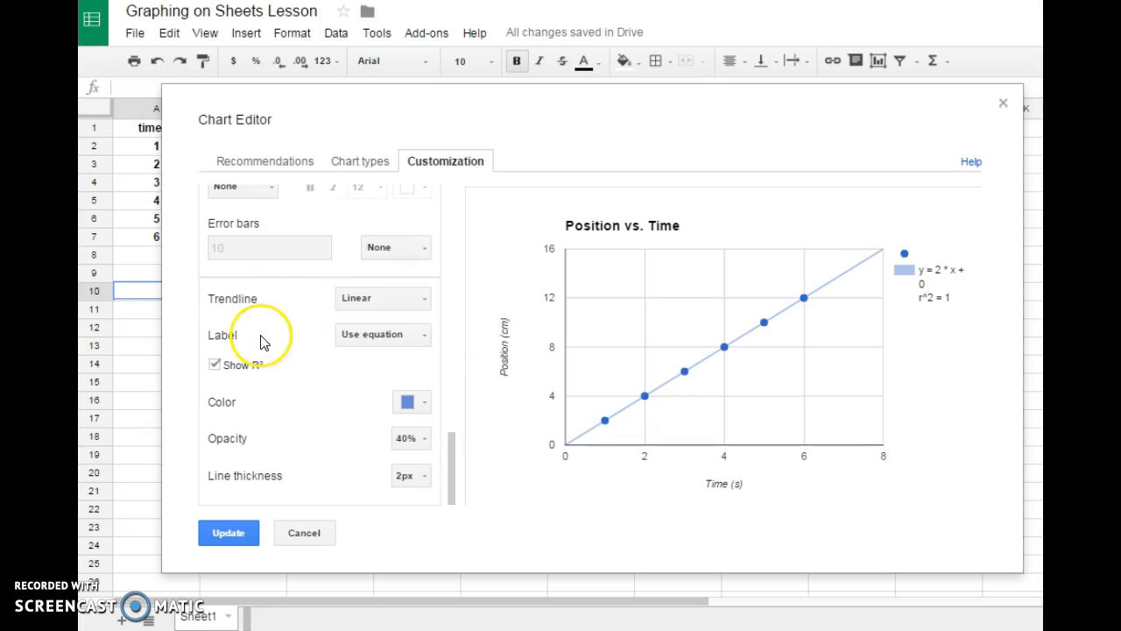
click(229, 533)
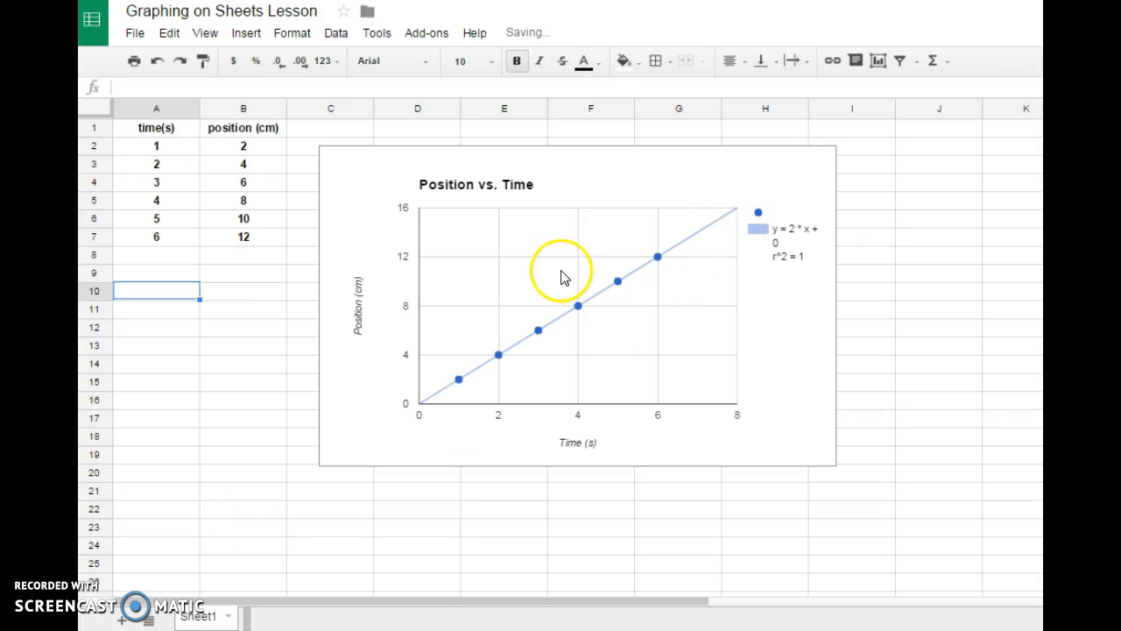
Step: Widen the chart into column K so the trendline equation fits on a single line in the legend
click(649, 182)
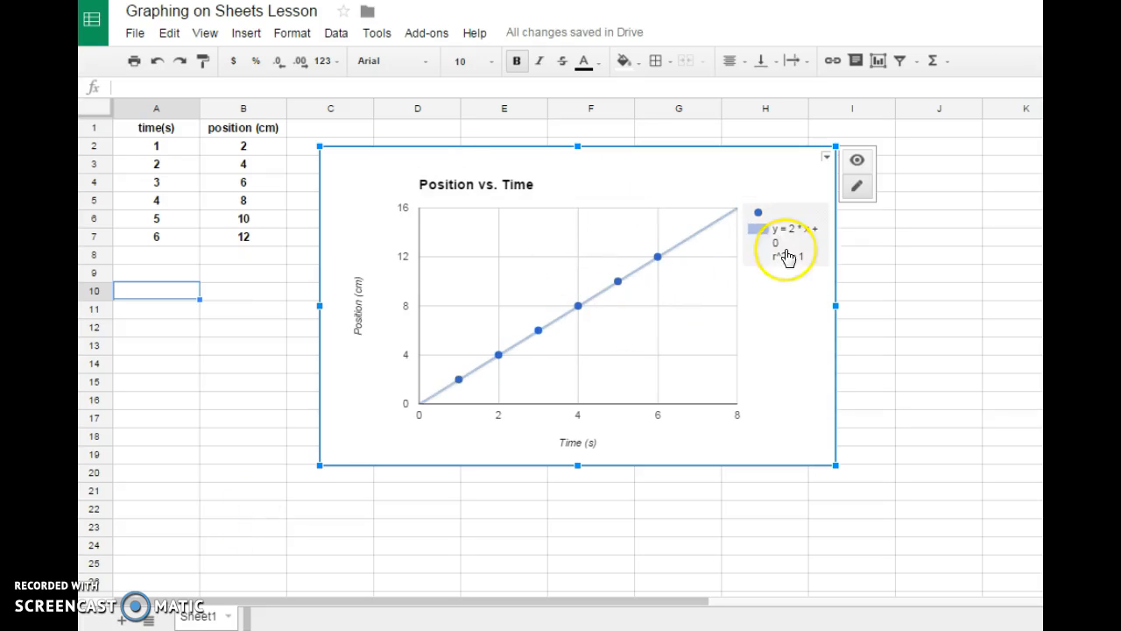
drag(836, 304, 1019, 299)
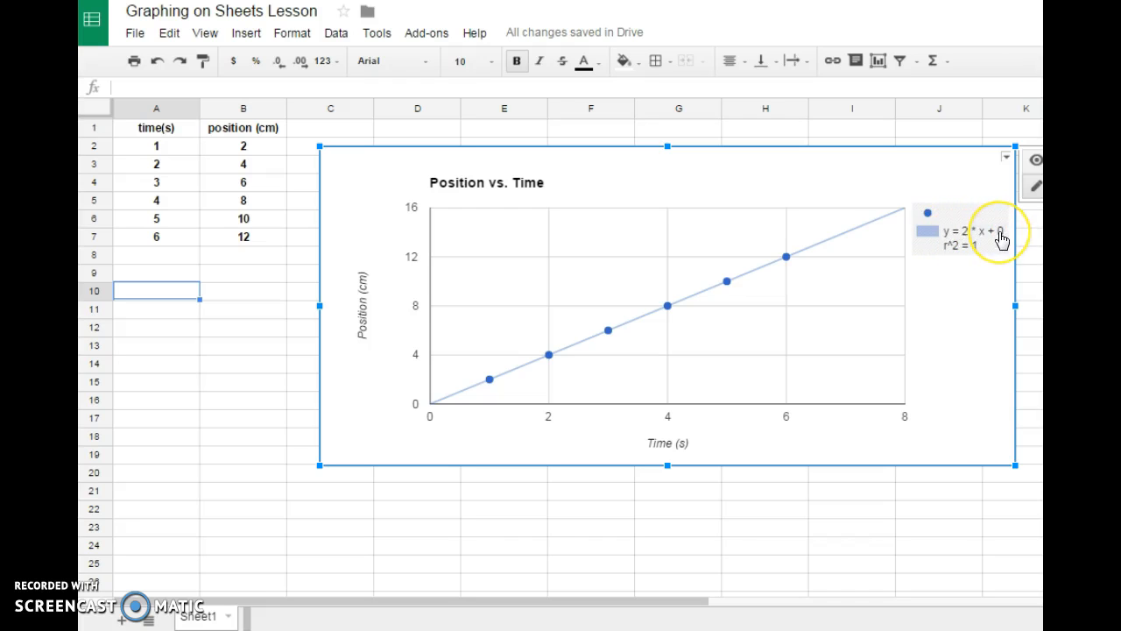
click(933, 252)
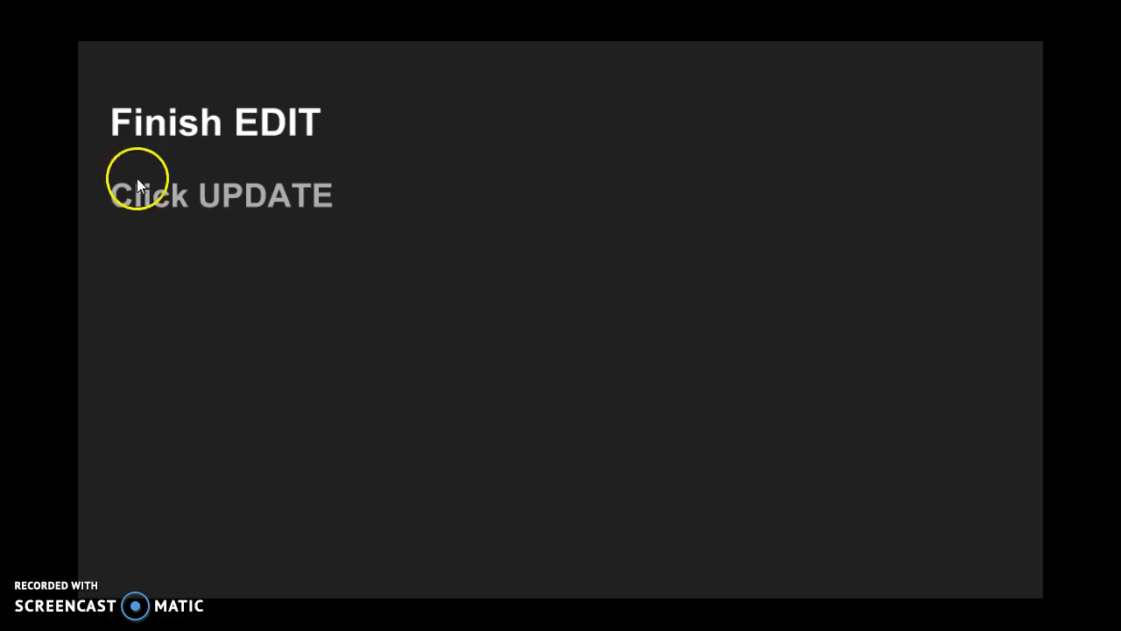
click(194, 207)
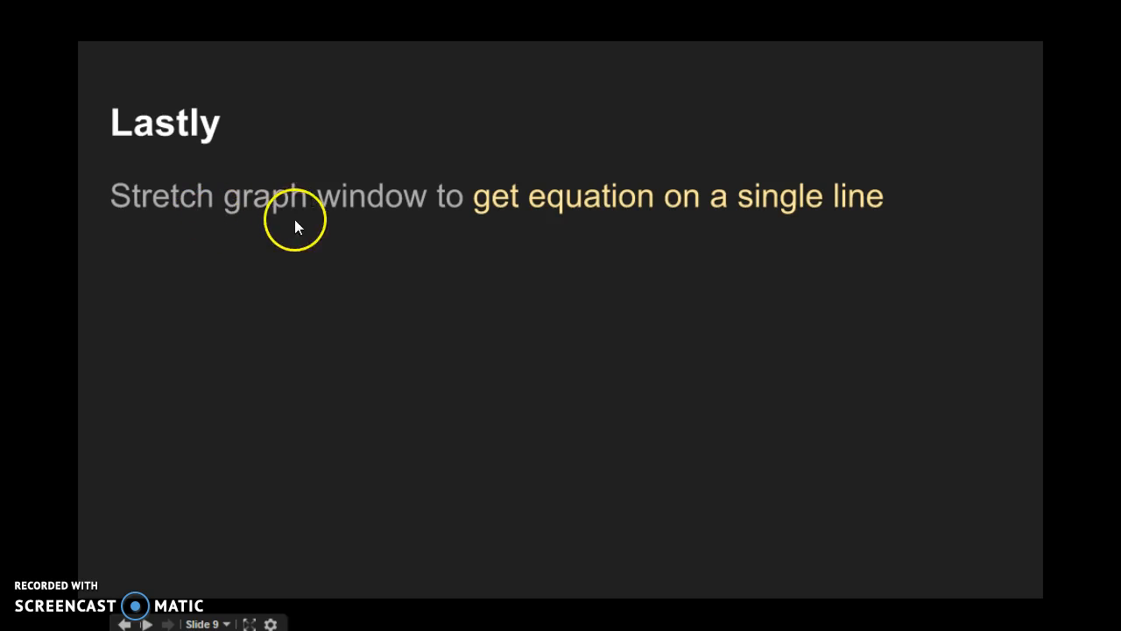